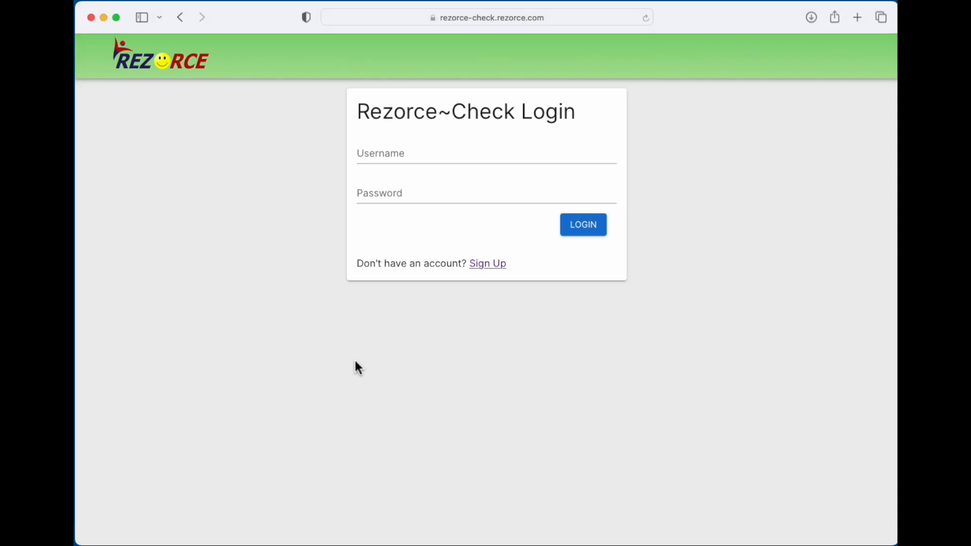
- Sign in with the saved Safari login and open the add-case speed dial
{"action": "left_click", "coordinate": [412, 156]}
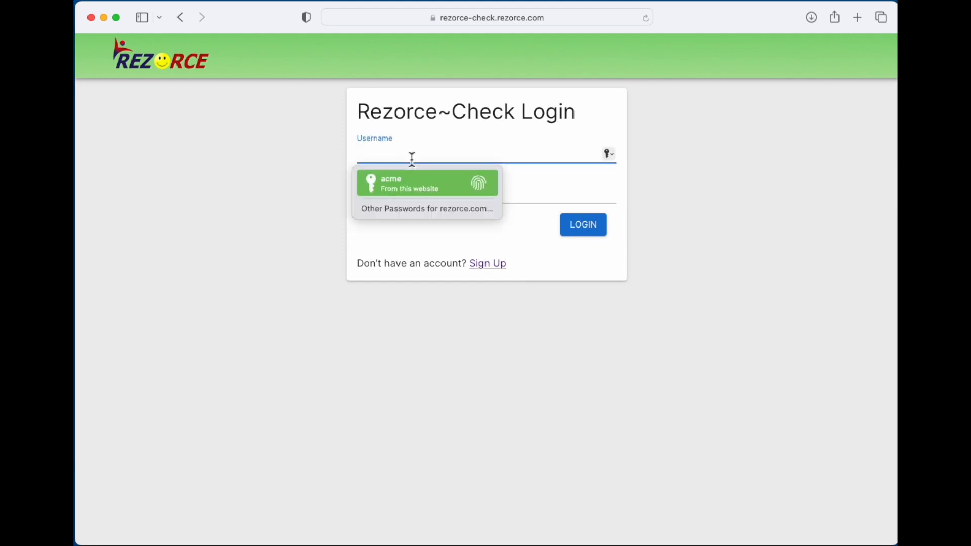
{"action": "key", "text": "Return"}
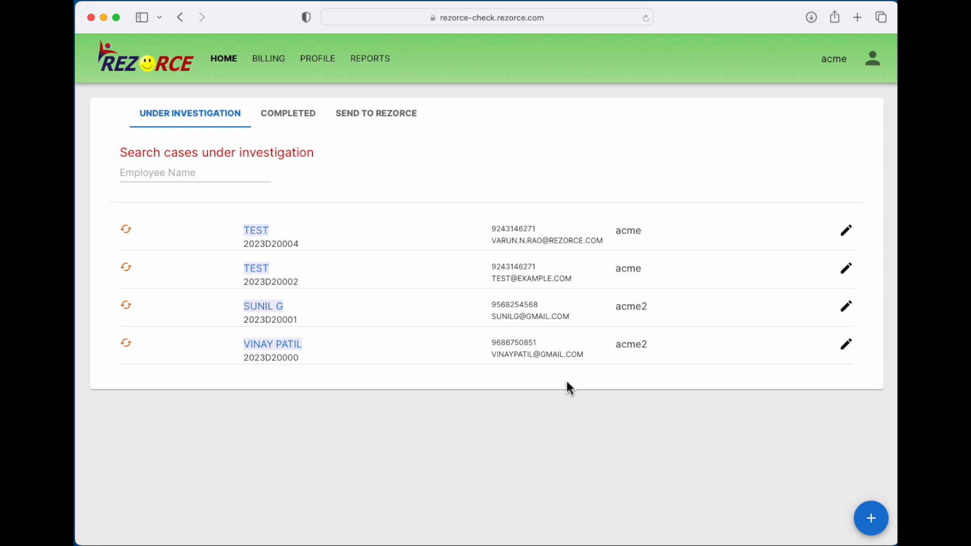
{"action": "left_click", "coordinate": [871, 519]}
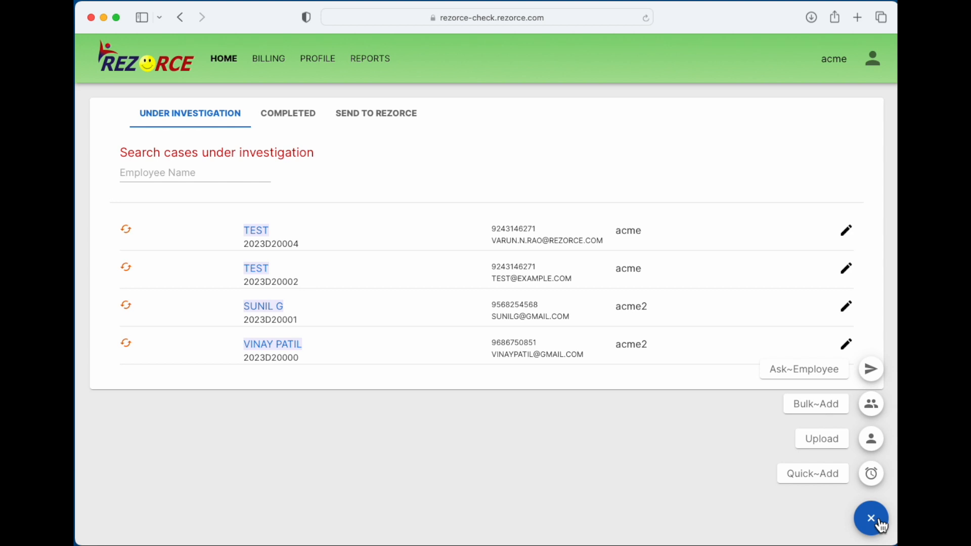
- In Quick Add, enter name 'Test', father's name 'Father Test' and a contact number
{"action": "left_click", "coordinate": [871, 476]}
{"action": "left_click", "coordinate": [411, 241]}
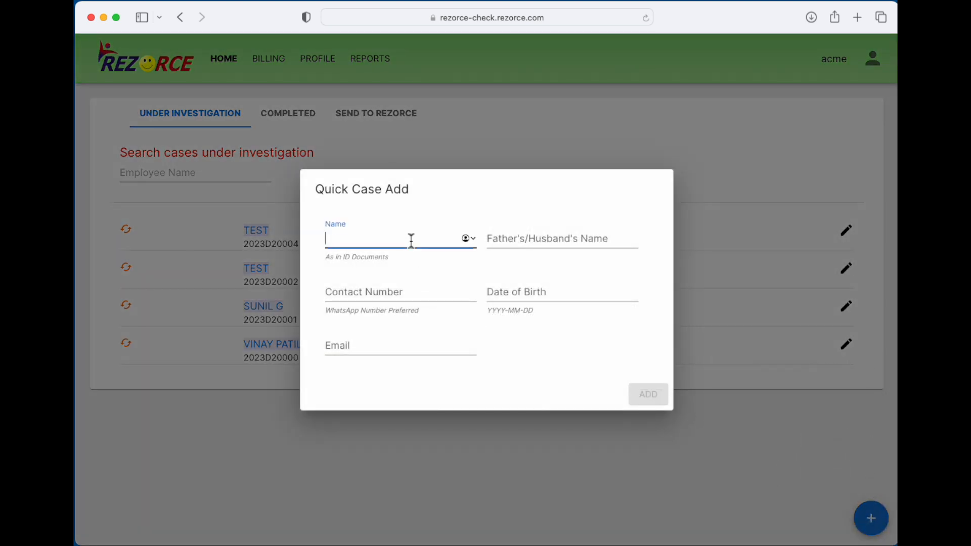
{"action": "type", "text": "Test"}
{"action": "key", "text": "Tab"}
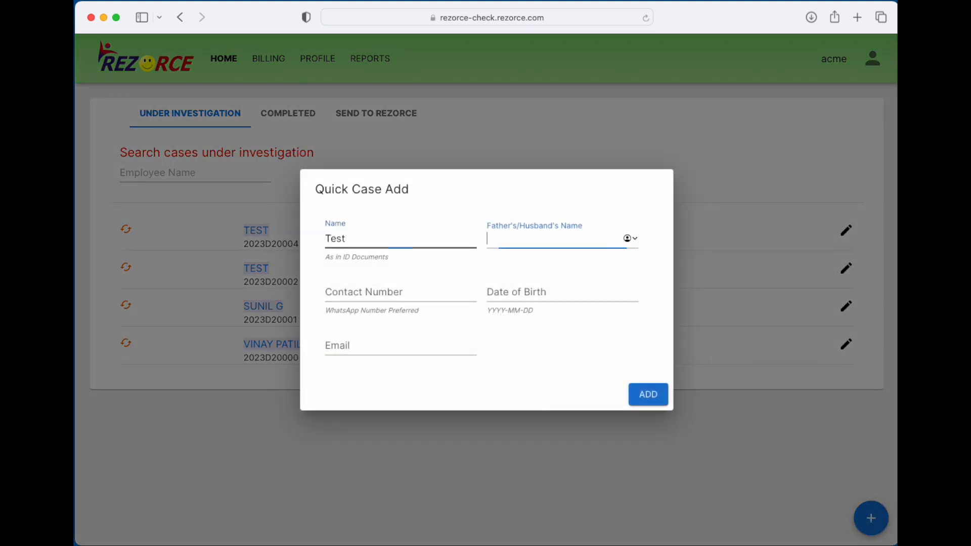
{"action": "type", "text": "Father Test"}
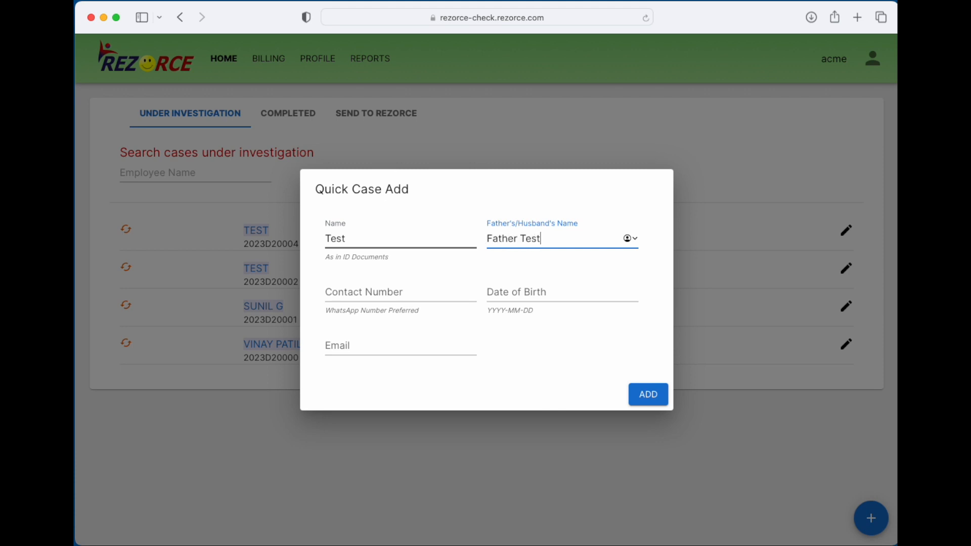
{"action": "key", "text": "Tab"}
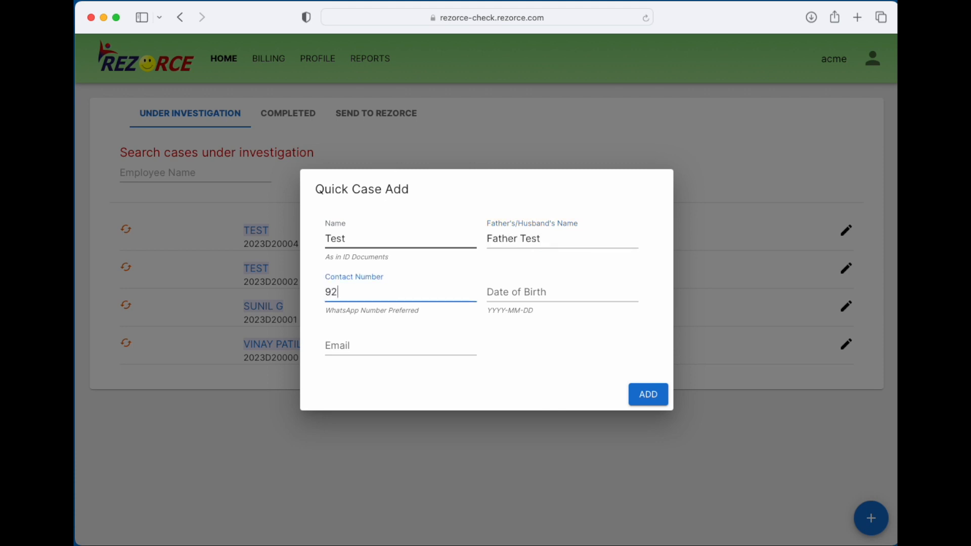
- Add birth date 2000-01-01 and an email, submit, and highlight the new TEST case
{"action": "key", "text": "Tab"}
{"action": "type", "text": "2"}
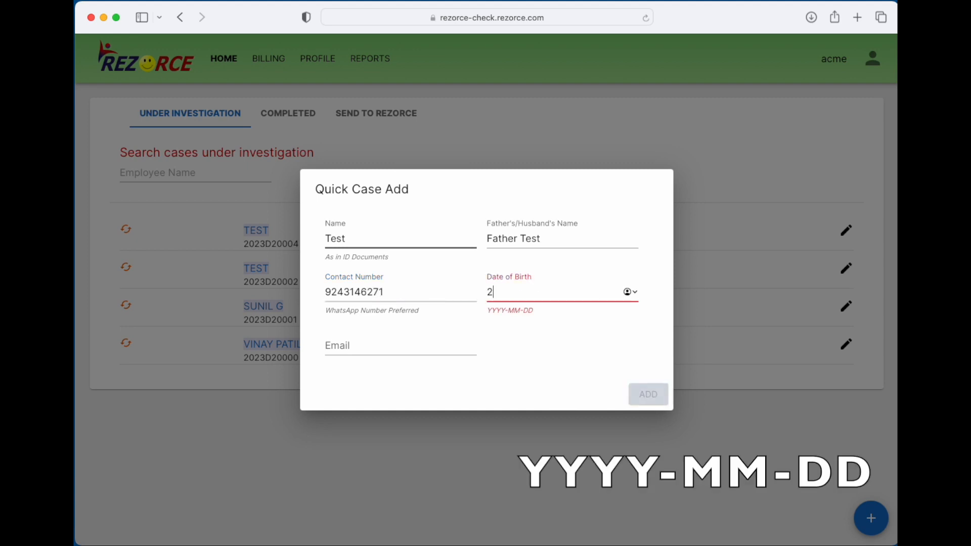
{"action": "type", "text": "000-01-01"}
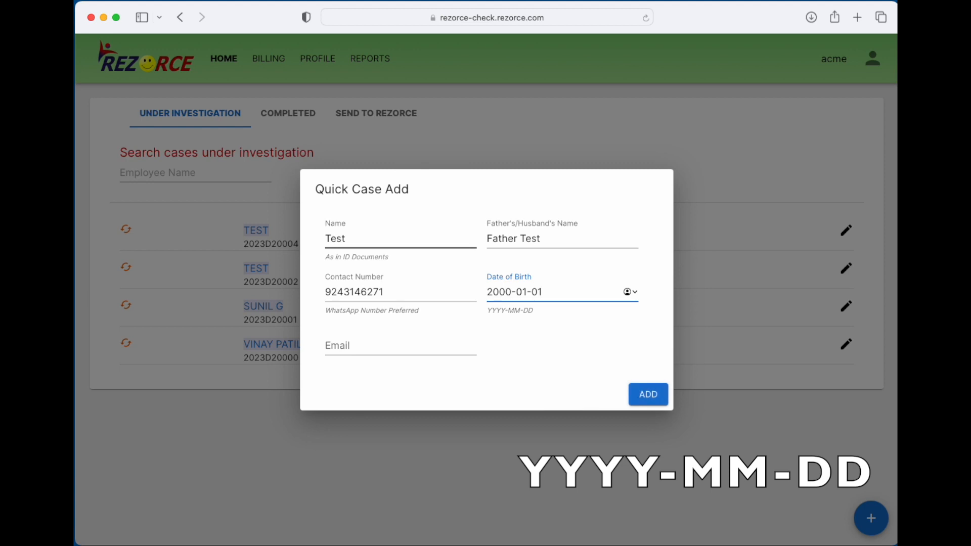
{"action": "key", "text": "Tab"}
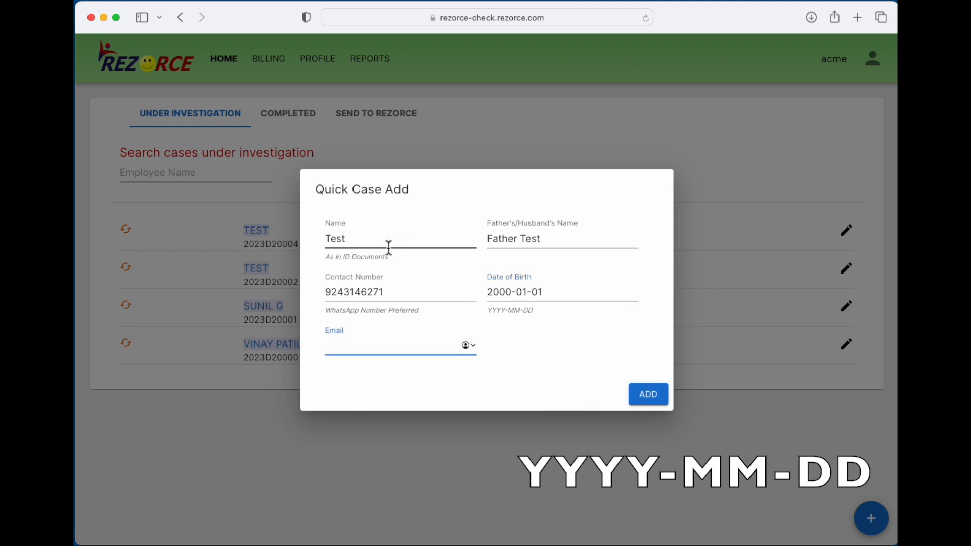
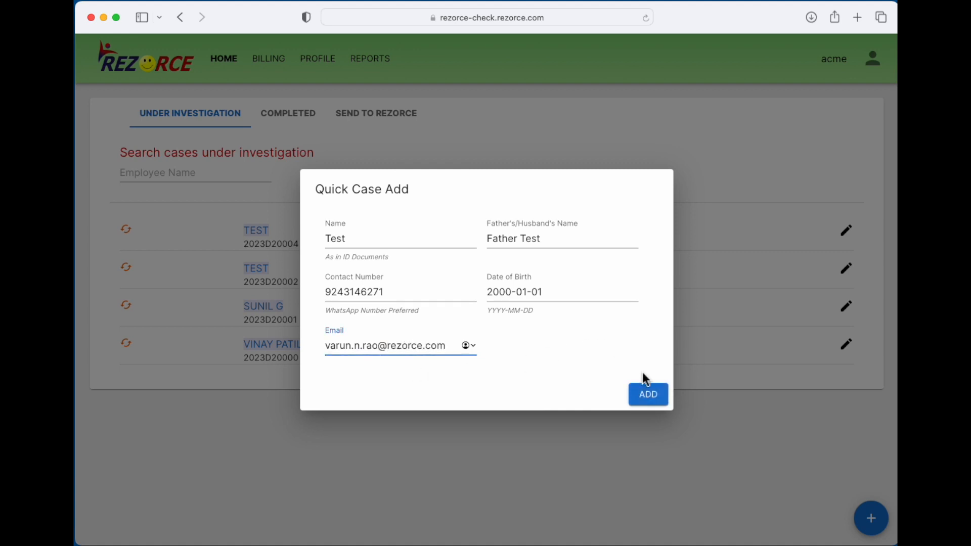
{"action": "left_click", "coordinate": [650, 396]}
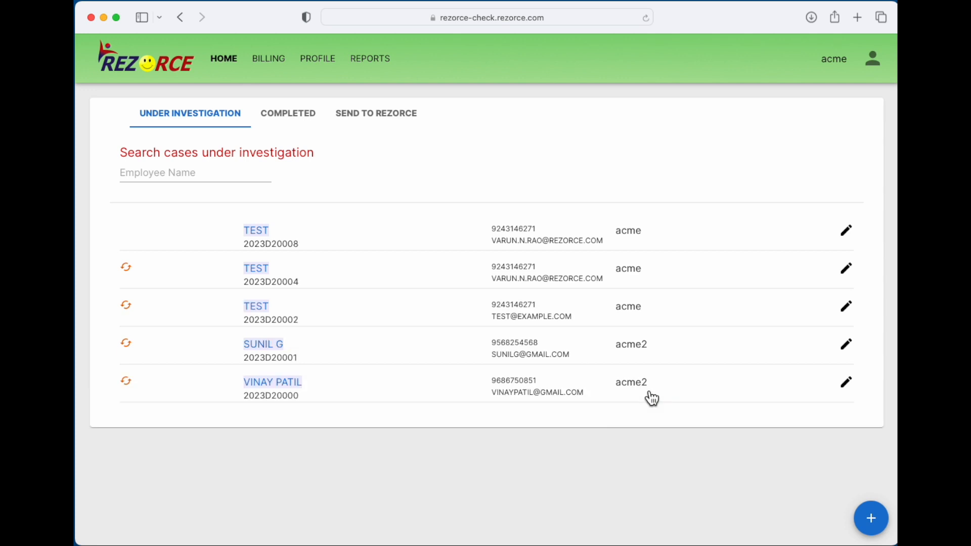
{"action": "left_click_drag", "start_coordinate": [244, 227], "coordinate": [354, 245]}
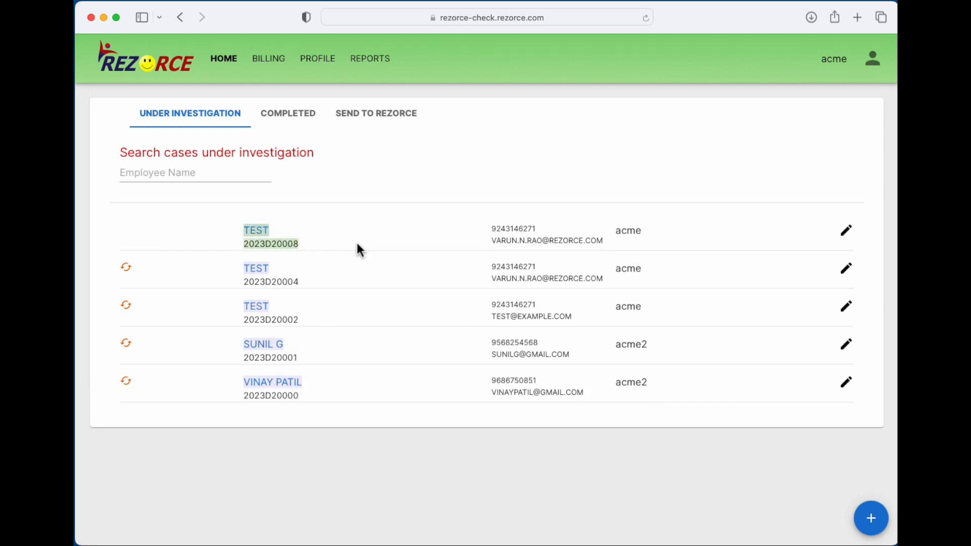
{"action": "left_click", "coordinate": [359, 249]}
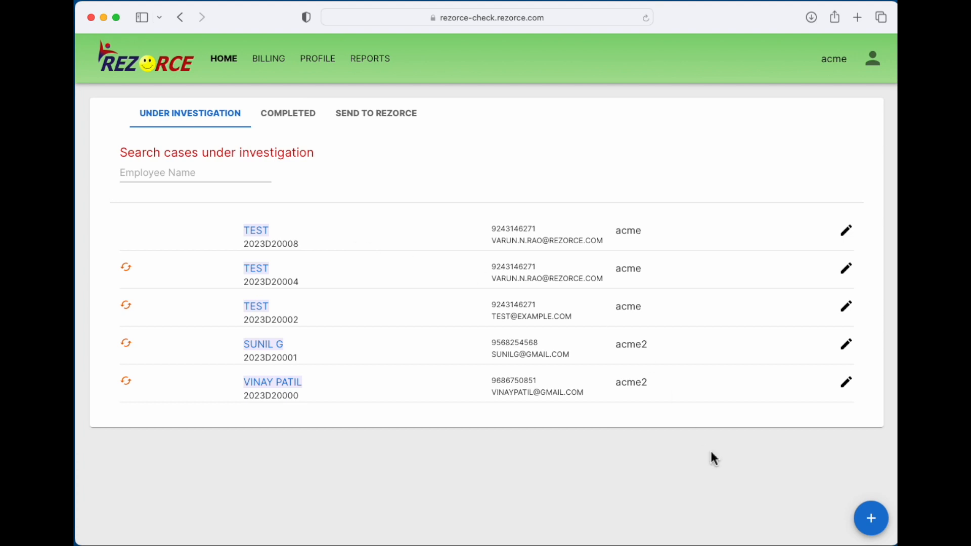
- Open the full Upload form and set the level of check to Basic + Experienced
{"action": "mouse_move", "coordinate": [865, 501]}
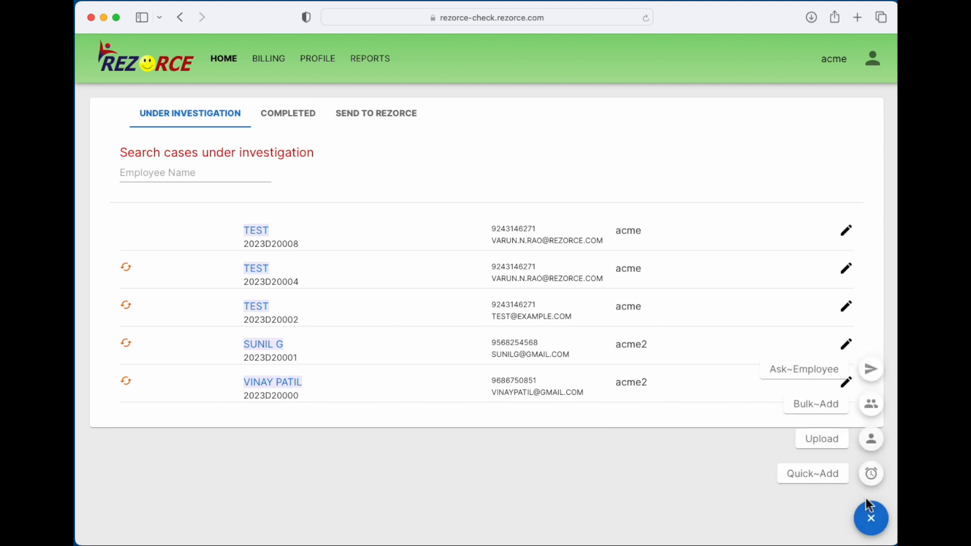
{"action": "left_click", "coordinate": [873, 443]}
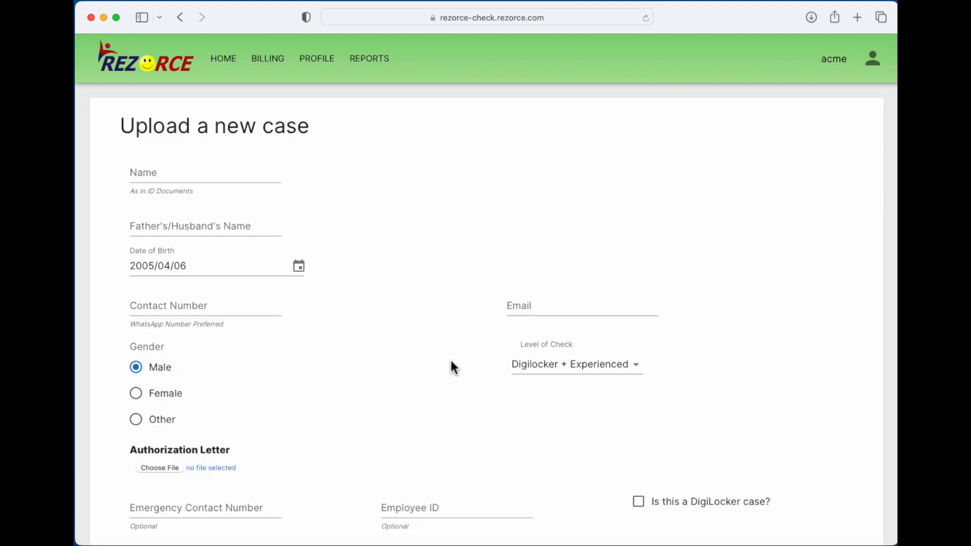
{"action": "left_click", "coordinate": [575, 365]}
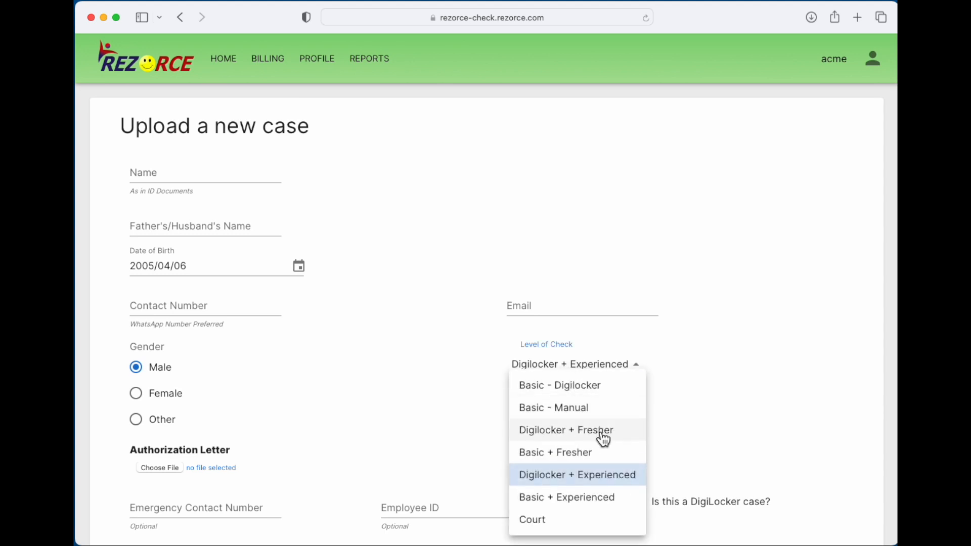
{"action": "left_click", "coordinate": [640, 504]}
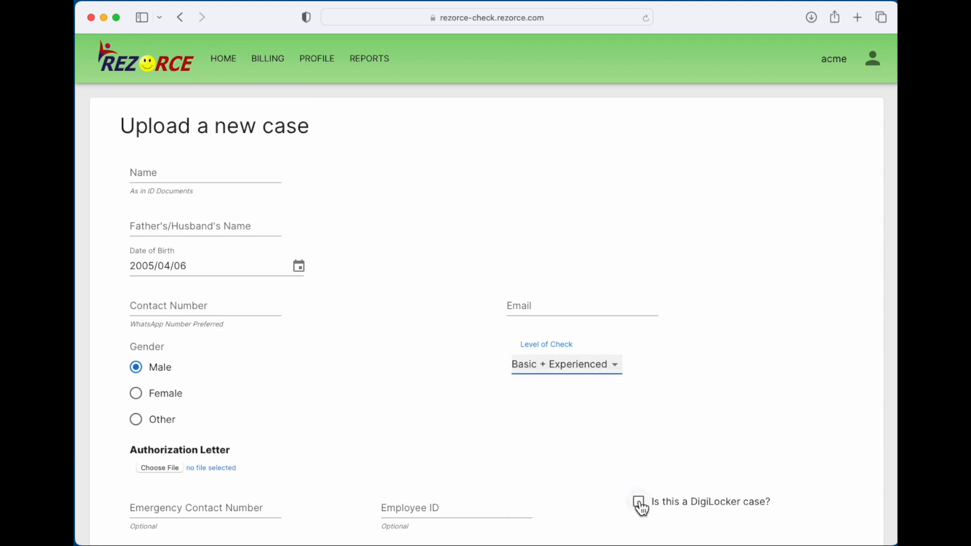
- Fill in name 'Test Name', father's name 'Test FH', birth year 2000, contact number and email
{"action": "left_click", "coordinate": [263, 174]}
{"action": "type", "text": "Test Name"}
{"action": "key", "text": "Tab"}
{"action": "type", "text": "Test FH"}
{"action": "key", "text": "Tab"}
{"action": "left_click", "coordinate": [299, 266]}
{"action": "left_click", "coordinate": [182, 480]}
{"action": "left_click", "coordinate": [202, 309]}
{"action": "left_click", "coordinate": [541, 306]}
- Attach Authorization Form.pdf as the authorization letter and submit the case
{"action": "scroll", "coordinate": [180, 403], "scroll_direction": "down", "scroll_amount": 2}
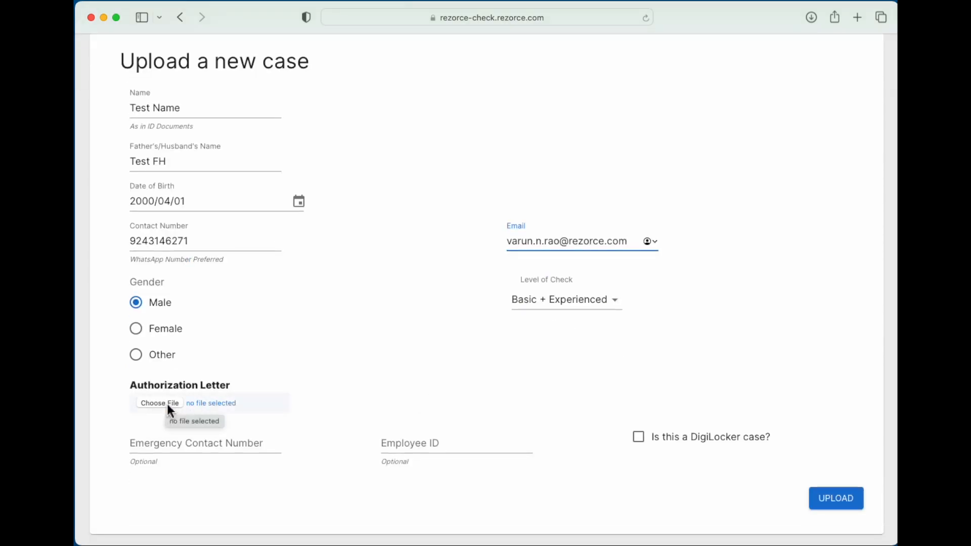
{"action": "left_click", "coordinate": [167, 405]}
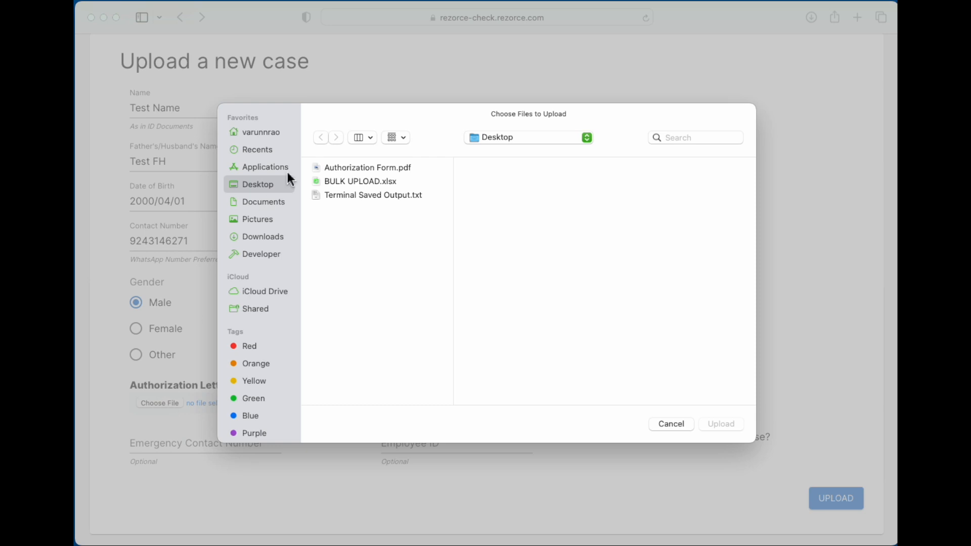
{"action": "left_click", "coordinate": [341, 169]}
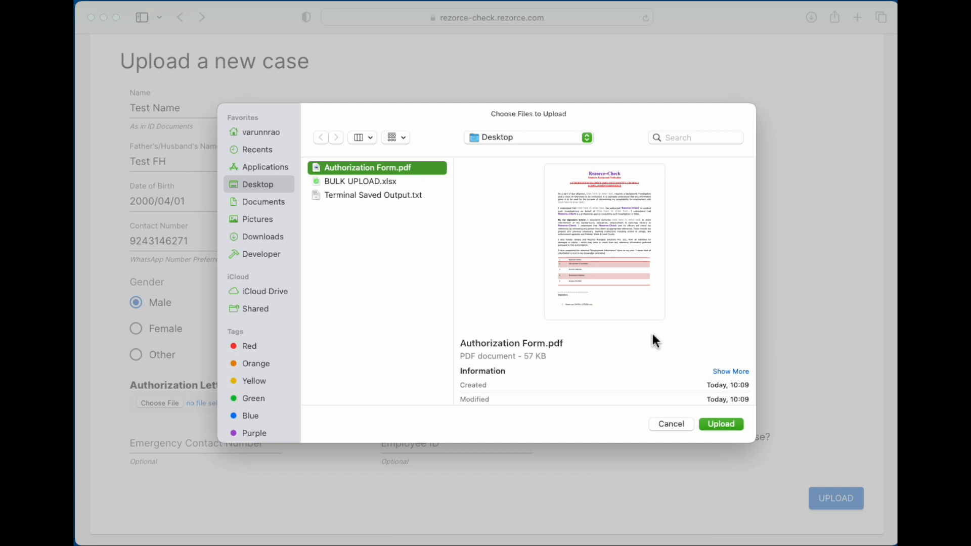
{"action": "left_click", "coordinate": [723, 424]}
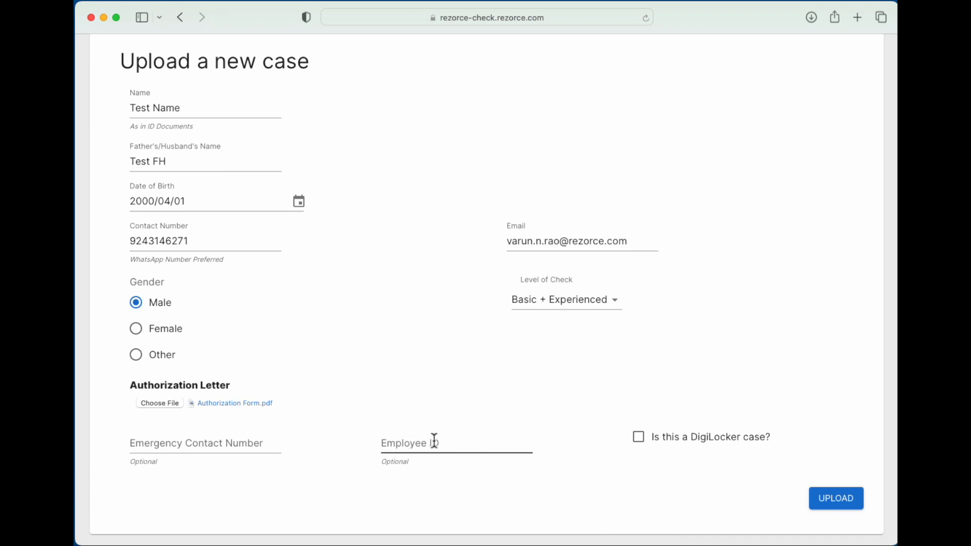
{"action": "left_click", "coordinate": [842, 502]}
{"action": "scroll", "coordinate": [550, 343], "scroll_direction": "up", "scroll_amount": 3}
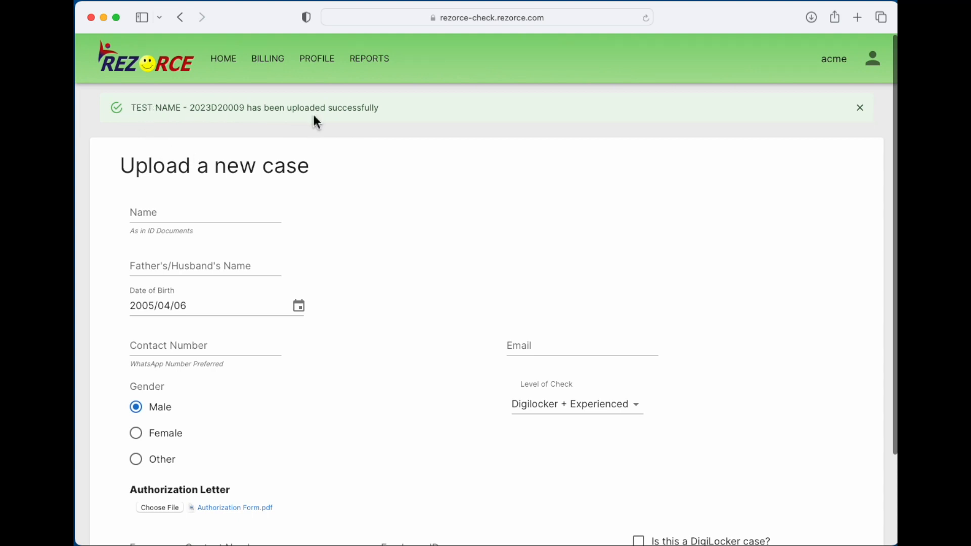
- Go home, view the Send to Rezorce list, then return to Under Investigation
{"action": "left_click", "coordinate": [229, 67]}
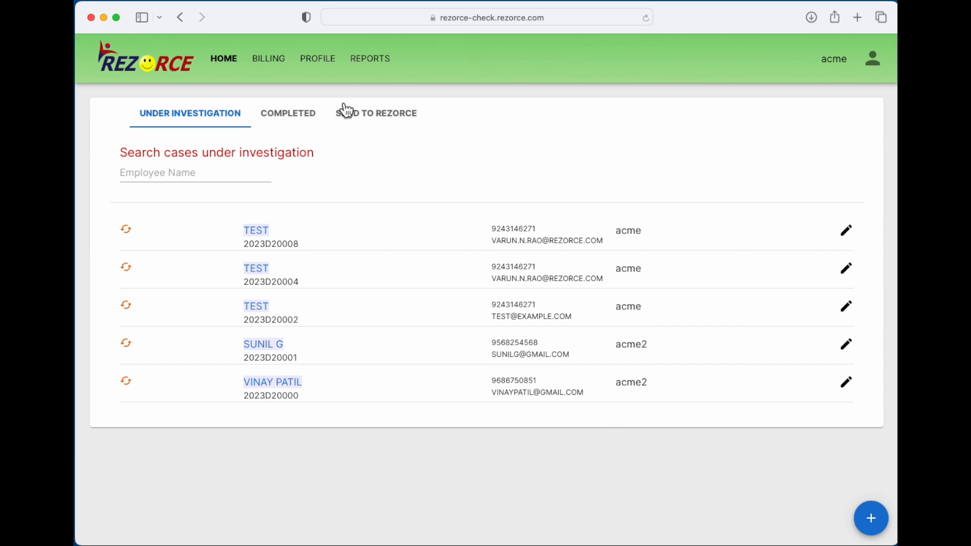
{"action": "left_click", "coordinate": [365, 120]}
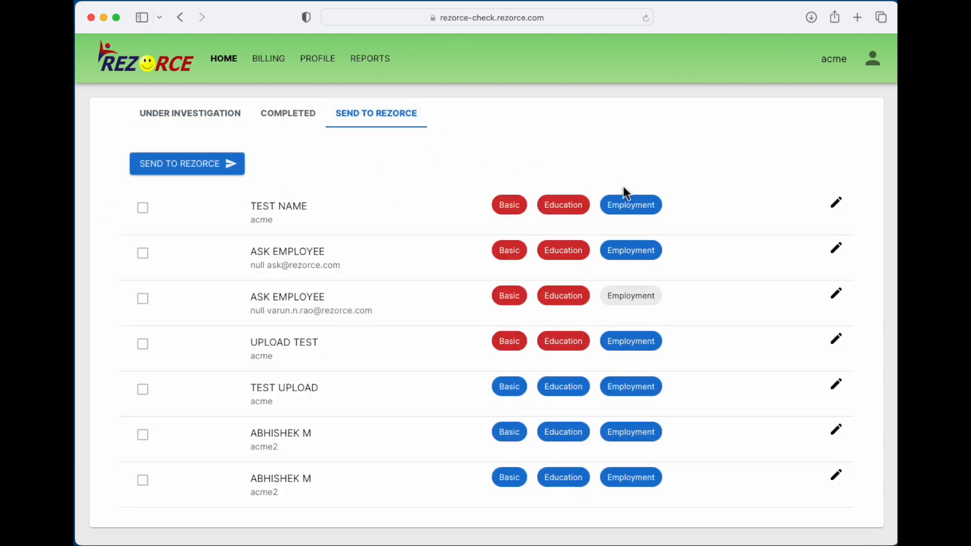
{"action": "left_click", "coordinate": [231, 120]}
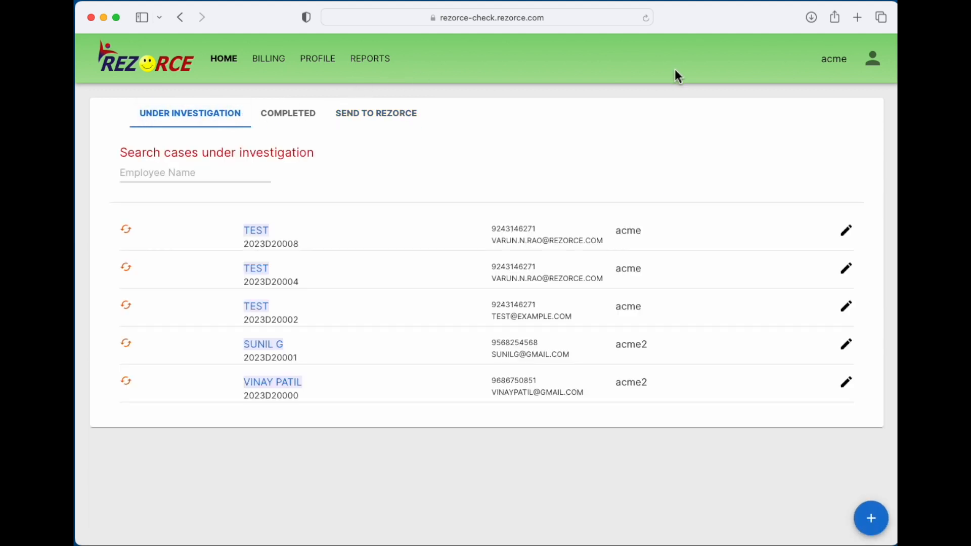
- Upload BULK UPLOAD.xlsx via Bulk Add, review employees ONE–SEVEN, and add them for verification
{"action": "mouse_move", "coordinate": [871, 518]}
{"action": "left_click", "coordinate": [871, 406]}
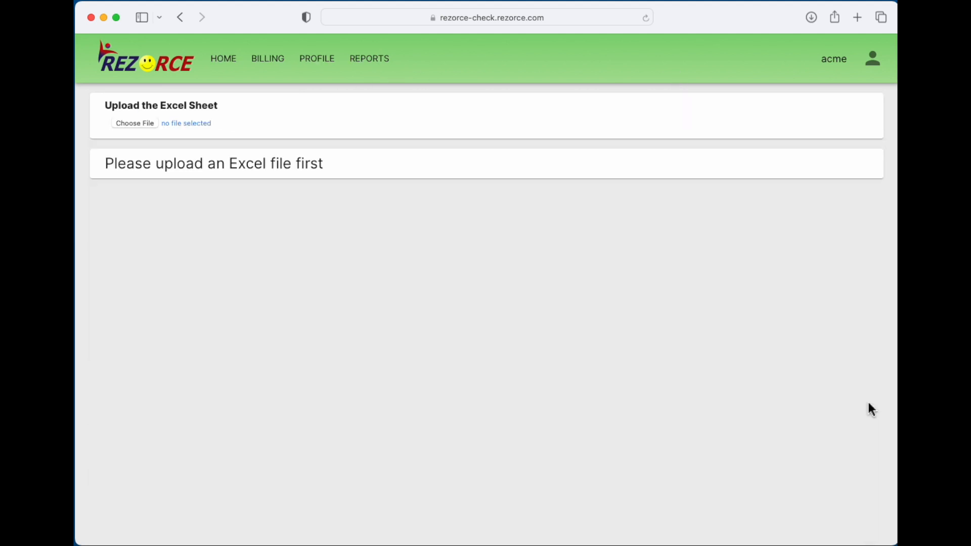
{"action": "left_click", "coordinate": [136, 126]}
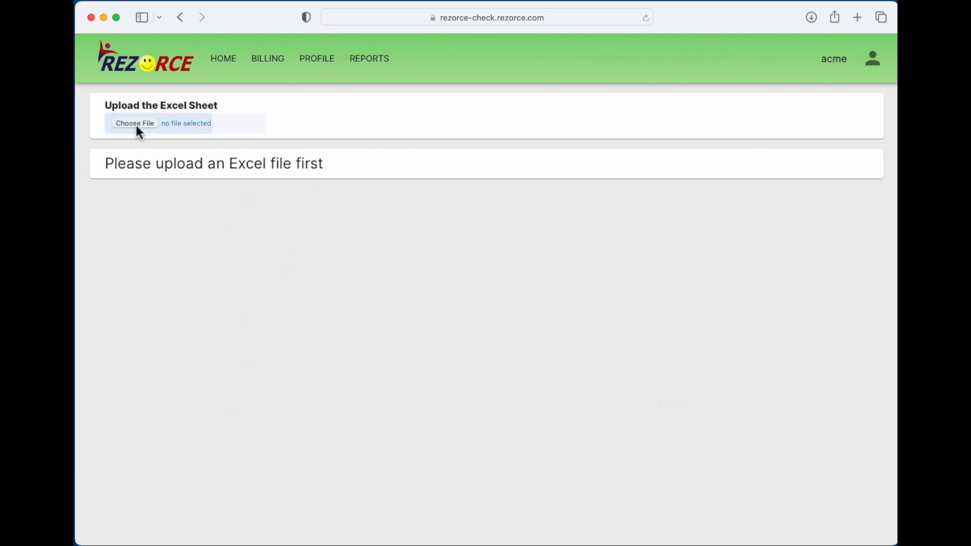
{"action": "left_click", "coordinate": [344, 182]}
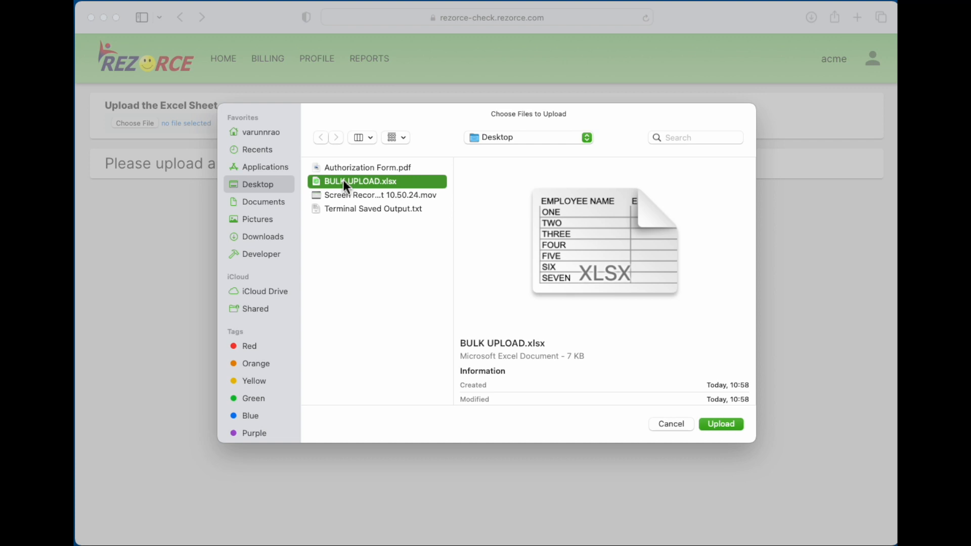
{"action": "left_click", "coordinate": [726, 424]}
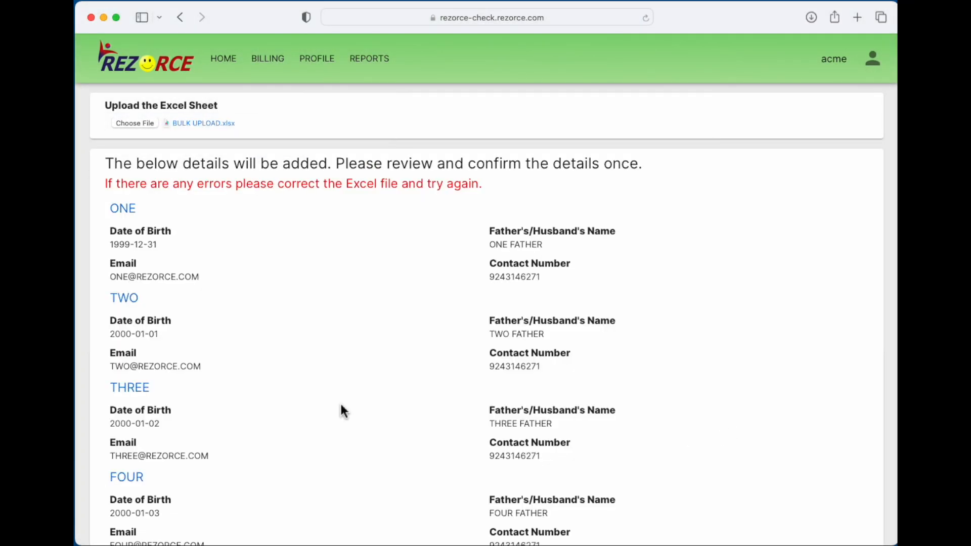
{"action": "scroll", "coordinate": [341, 407], "scroll_direction": "down", "scroll_amount": 3}
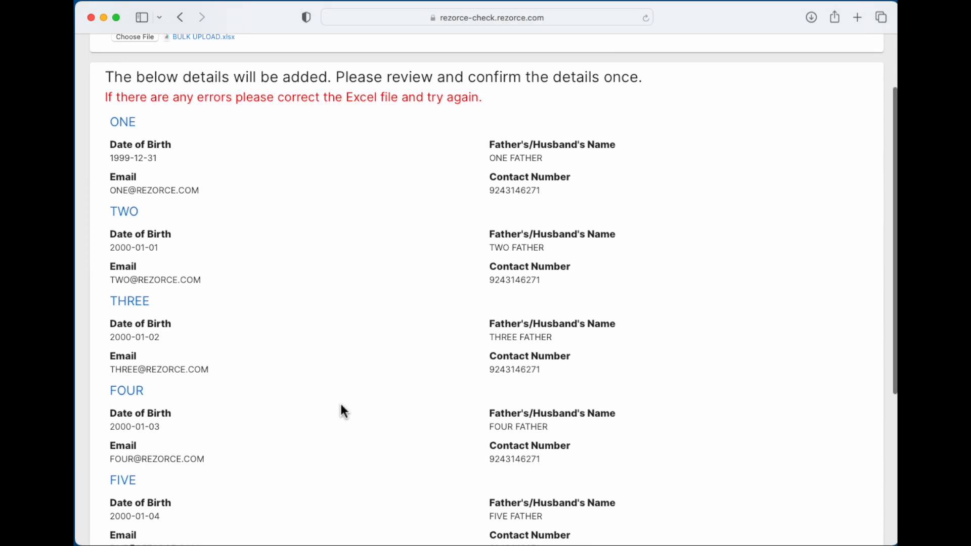
{"action": "scroll", "coordinate": [344, 410], "scroll_direction": "down", "scroll_amount": 3}
{"action": "scroll", "coordinate": [344, 411], "scroll_direction": "down", "scroll_amount": 5}
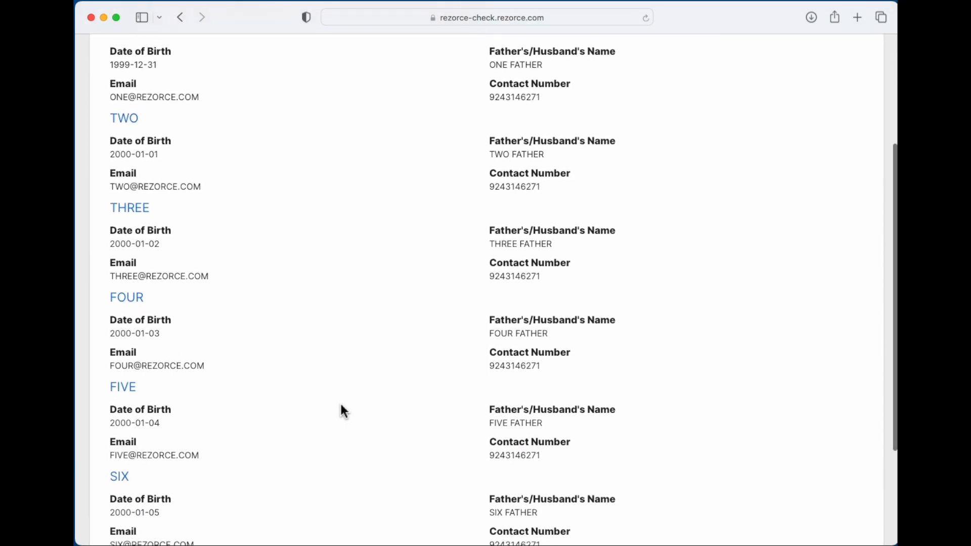
{"action": "left_click", "coordinate": [167, 519]}
- Start an Ask Employee invite with first name 'Ask Test' and last name 'Ask FH'
{"action": "mouse_move", "coordinate": [877, 526]}
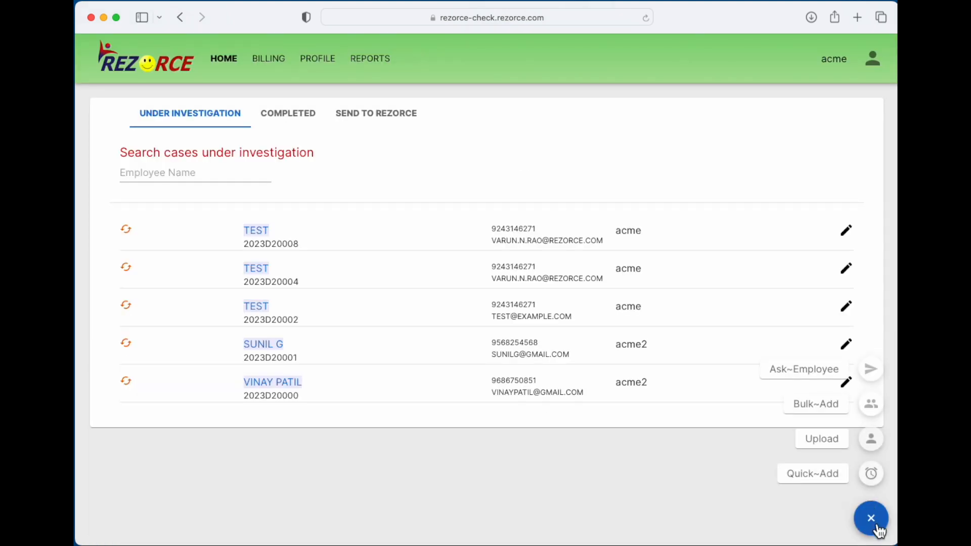
{"action": "left_click", "coordinate": [871, 370]}
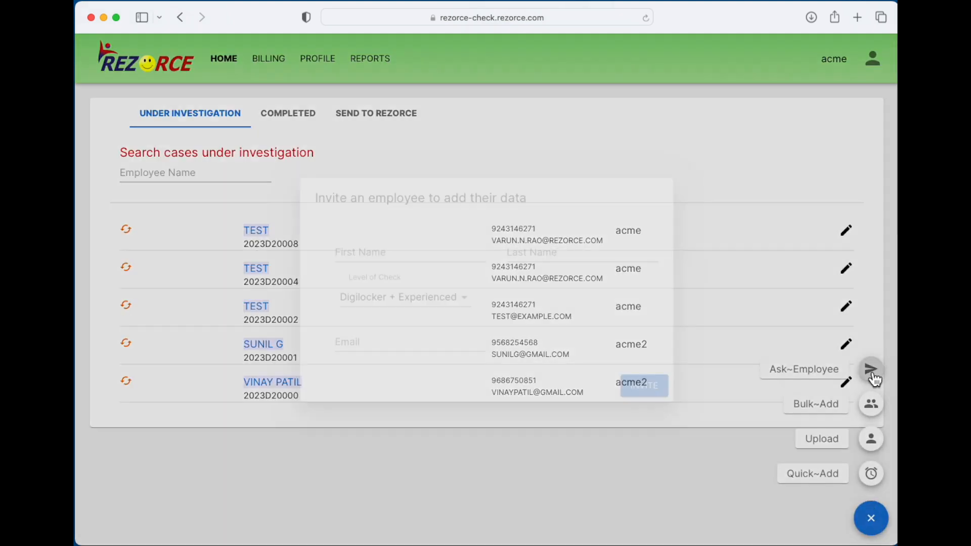
{"action": "left_click", "coordinate": [457, 256]}
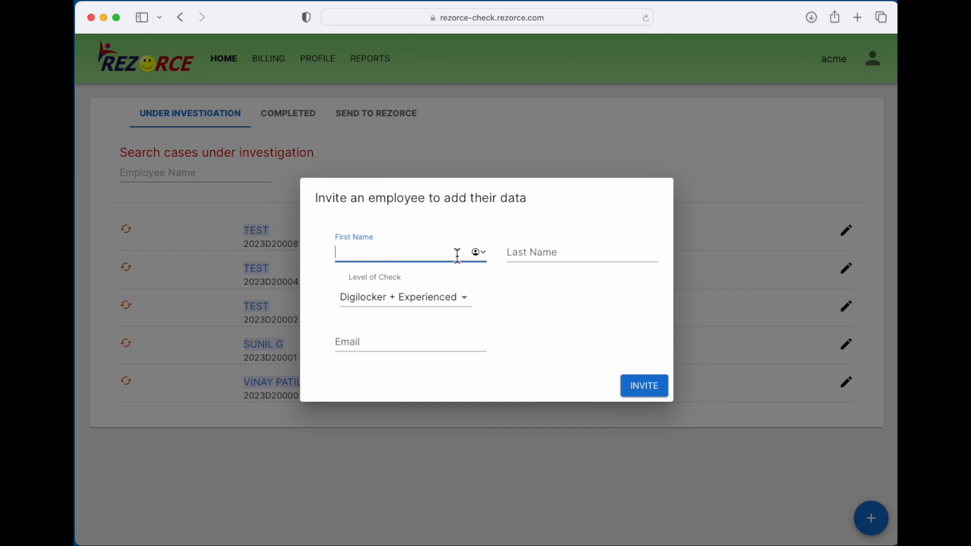
{"action": "type", "text": "Ask Test"}
{"action": "key", "text": "Tab"}
{"action": "type", "text": "Ask"}
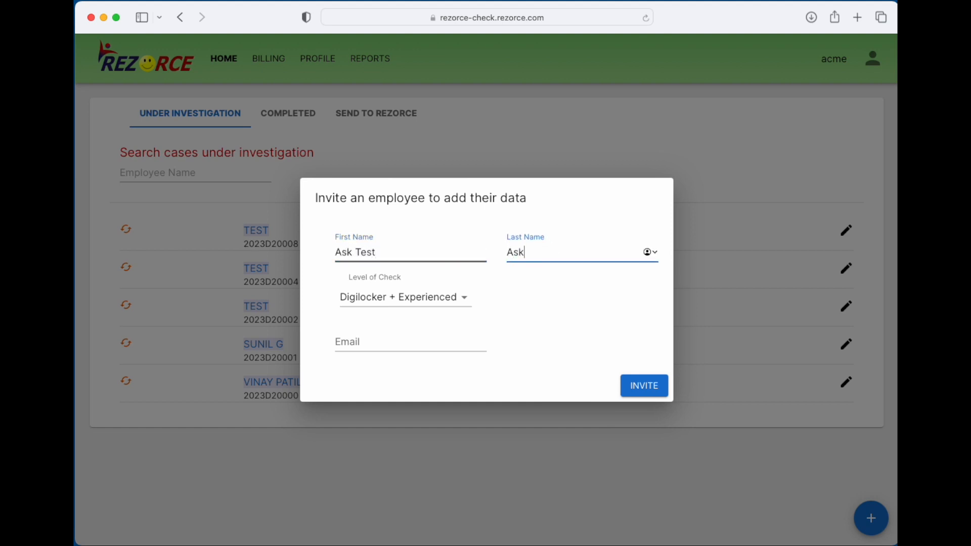
{"action": "type", "text": " FH"}
- Set level of check to Basic + Fresher, enter the employee's email, and send the invite
{"action": "left_click", "coordinate": [392, 299]}
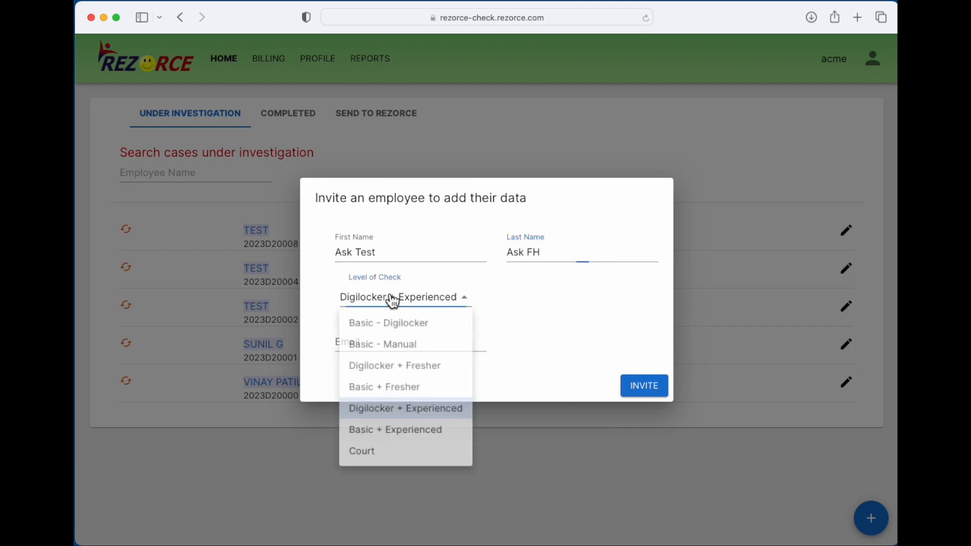
{"action": "left_click", "coordinate": [392, 393]}
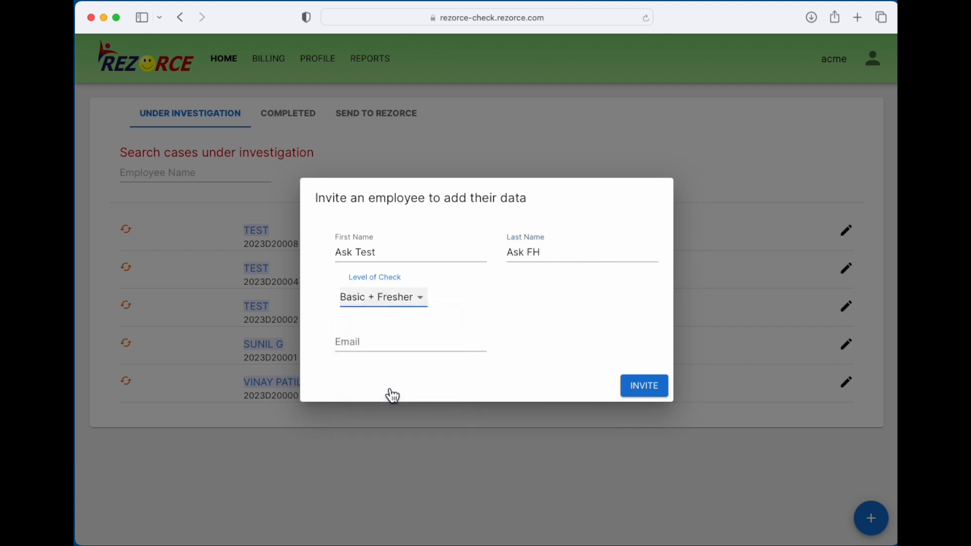
{"action": "left_click", "coordinate": [352, 336]}
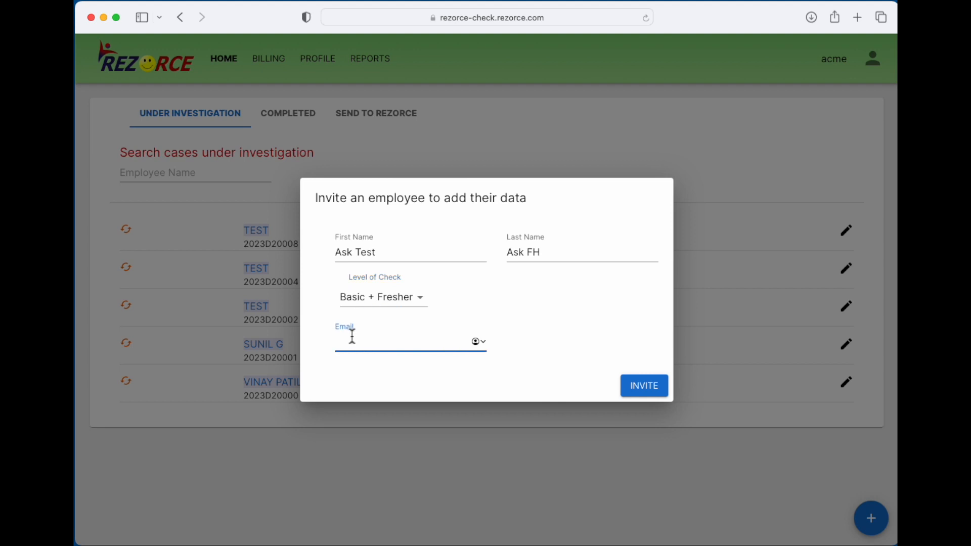
{"action": "type", "text": "s"}
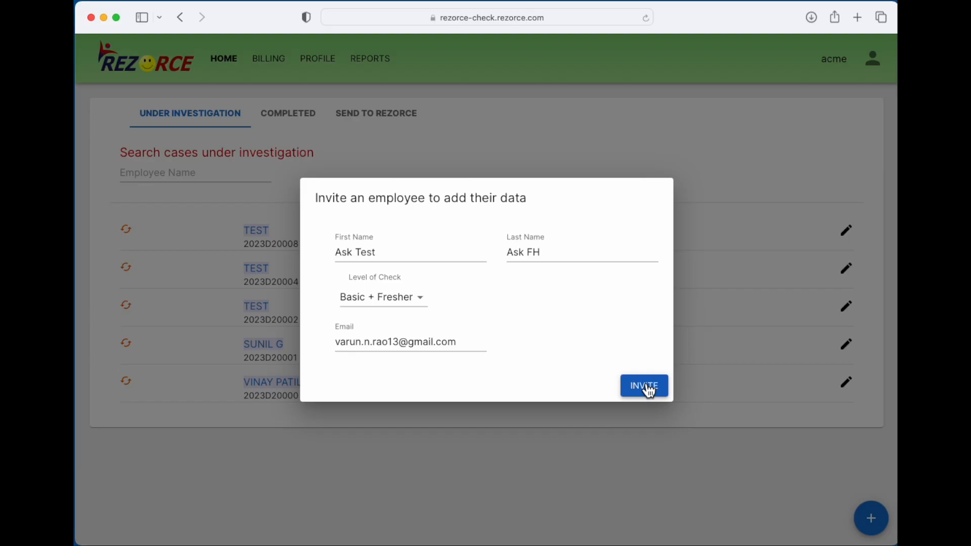
{"action": "left_click", "coordinate": [648, 387]}
- Confirm the invited employee is listed under Send to Rezorce, then return to Under Investigation
{"action": "left_click", "coordinate": [378, 117]}
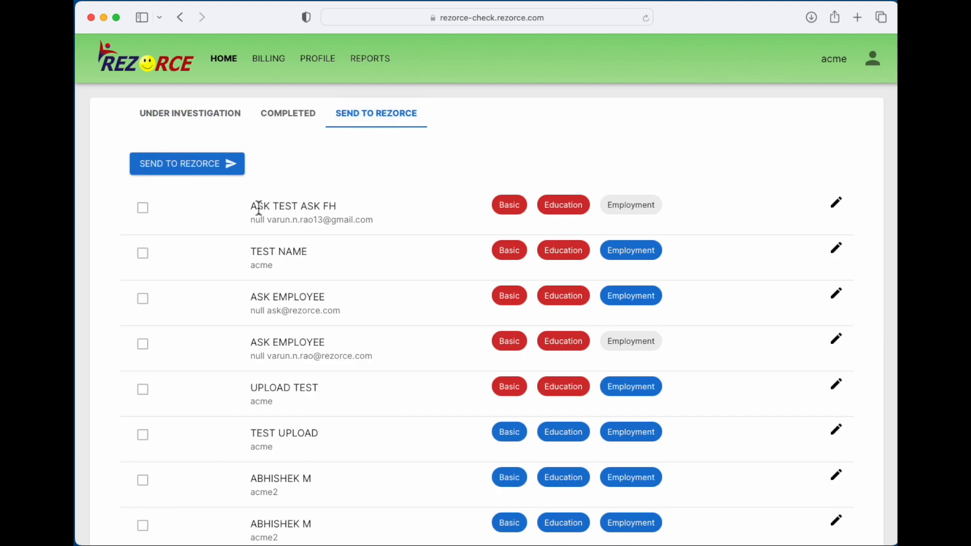
{"action": "left_click_drag", "start_coordinate": [253, 207], "coordinate": [340, 209]}
{"action": "left_click", "coordinate": [336, 206]}
{"action": "left_click", "coordinate": [200, 114]}
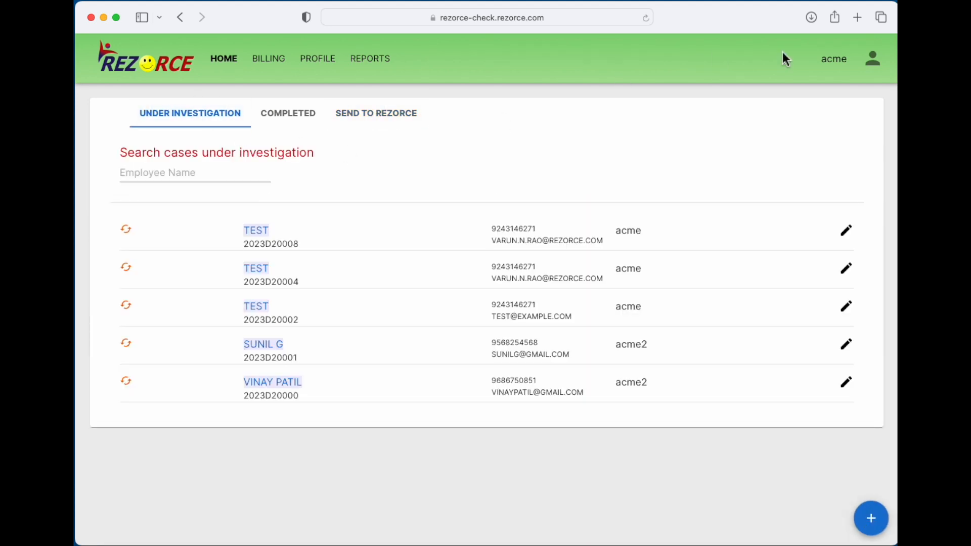
{"action": "left_click", "coordinate": [871, 65]}
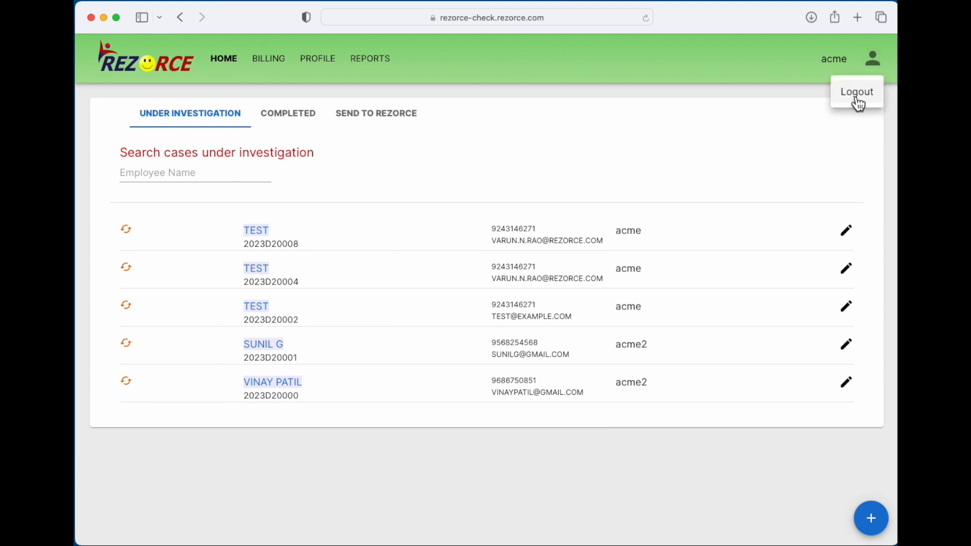